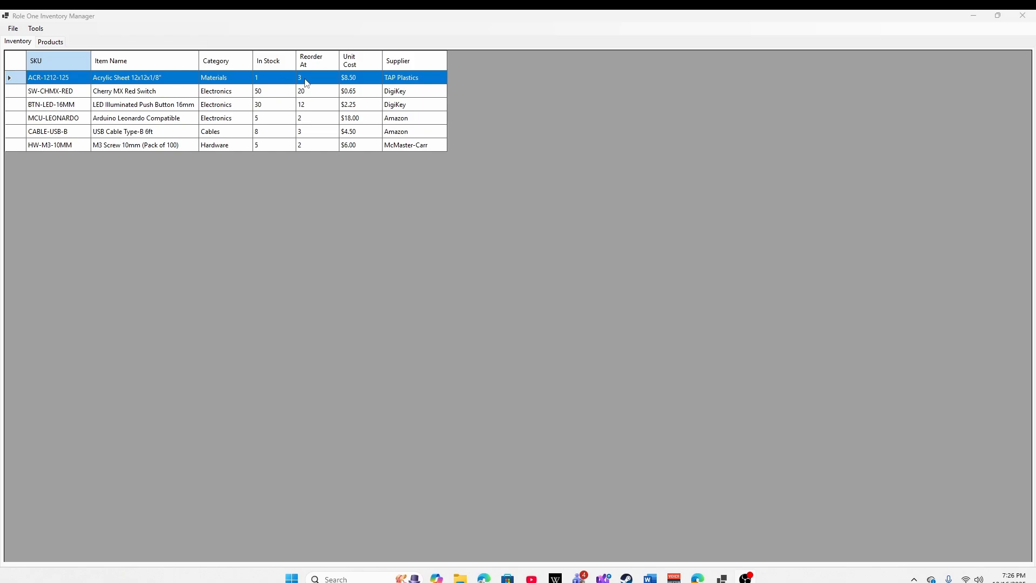
- Calculate the materials needed to build 49 units of Basic Button Box - 8 Switch in the Shopping List Generator, and widen its window
{"action": "left_click", "coordinate": [336, 102]}
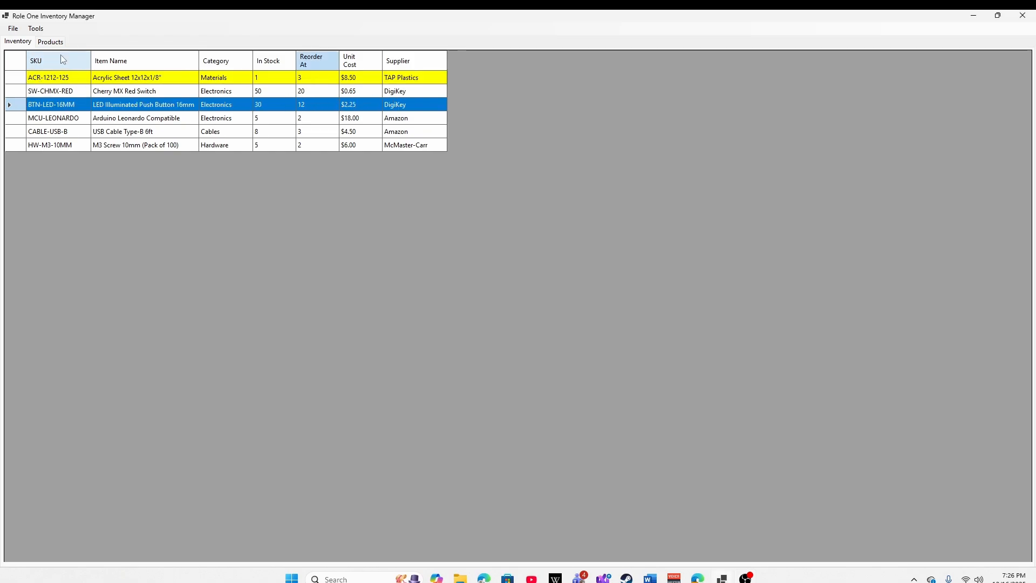
{"action": "left_click", "coordinate": [49, 42]}
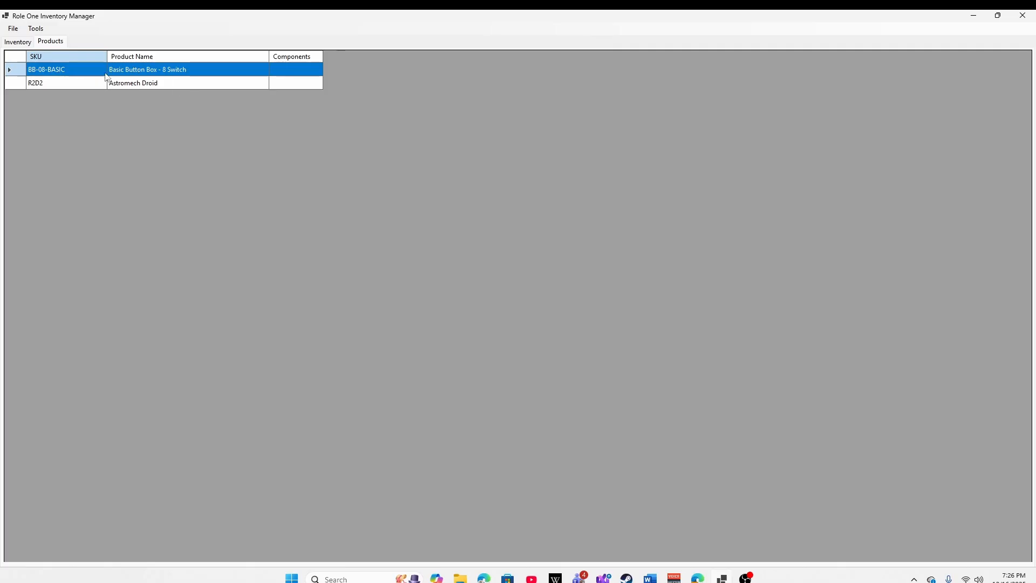
{"action": "left_click", "coordinate": [166, 70]}
{"action": "left_click", "coordinate": [35, 30]}
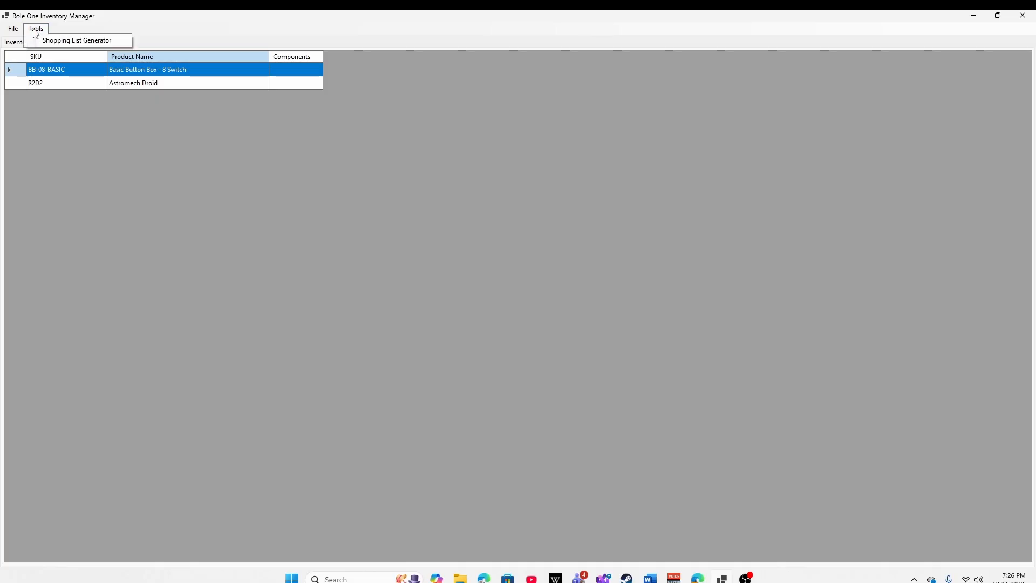
{"action": "left_click", "coordinate": [69, 41]}
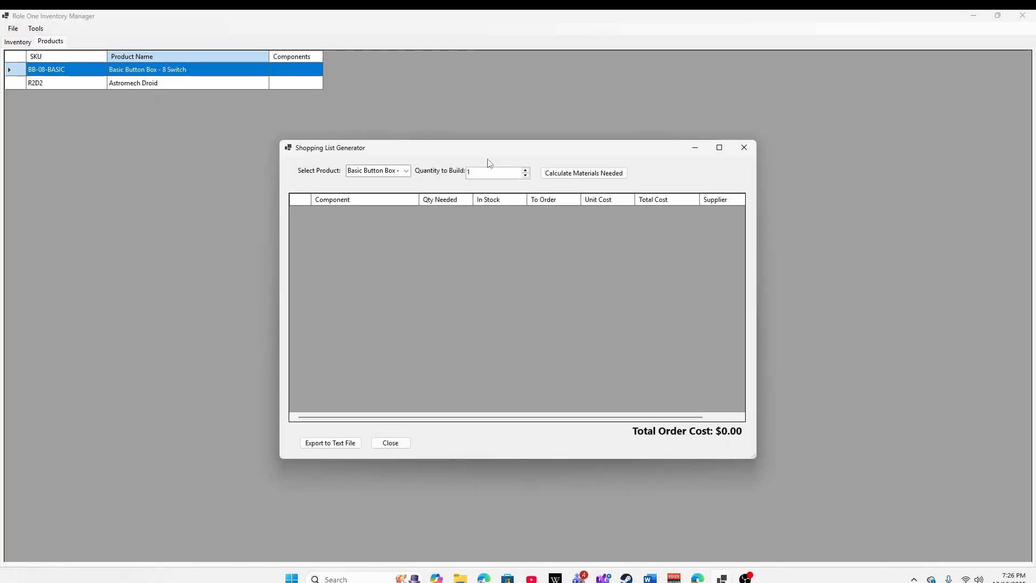
{"action": "left_click", "coordinate": [582, 173]}
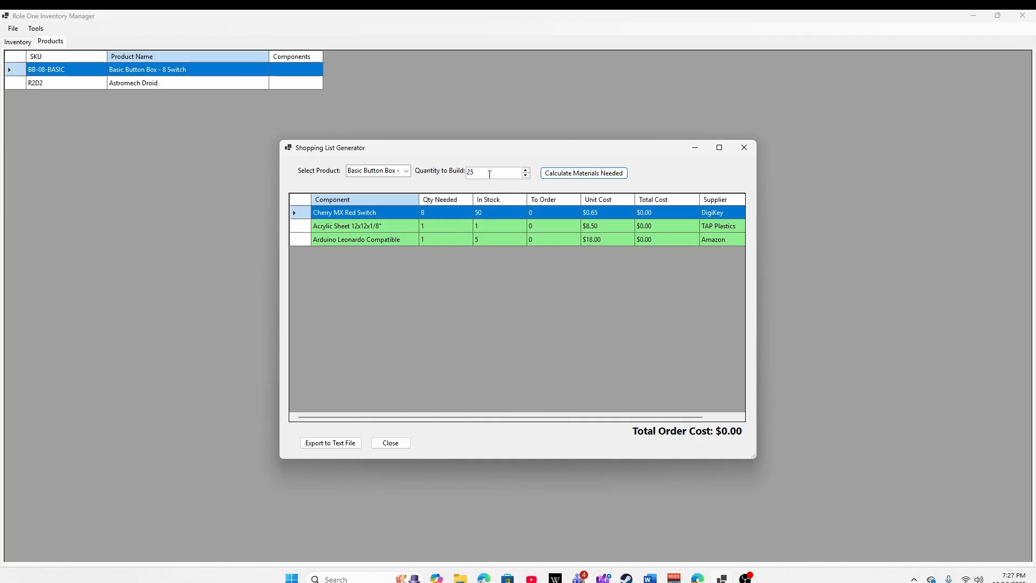
{"action": "left_click", "coordinate": [544, 176]}
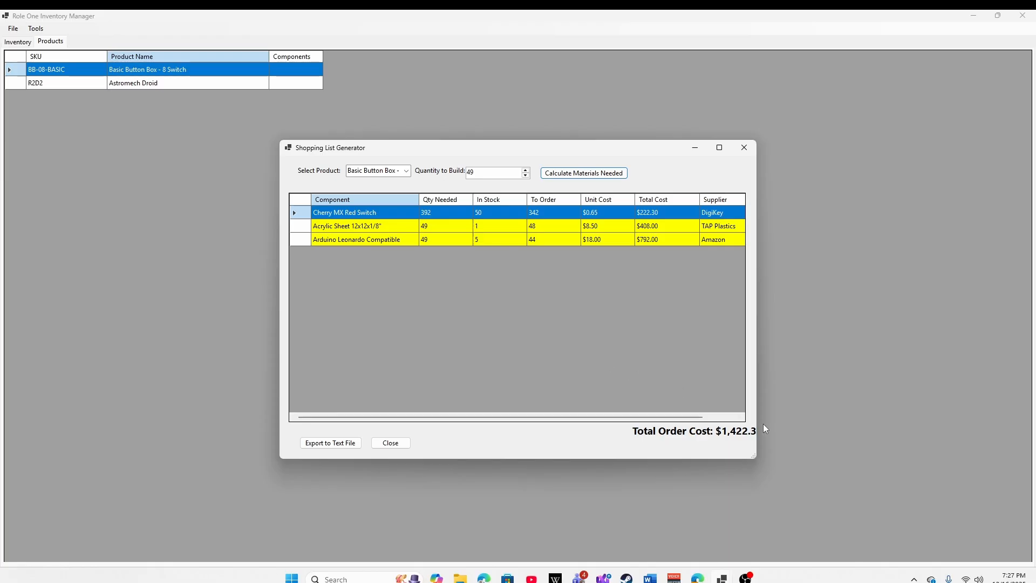
{"action": "left_click_drag", "start_coordinate": [756, 320], "coordinate": [774, 316]}
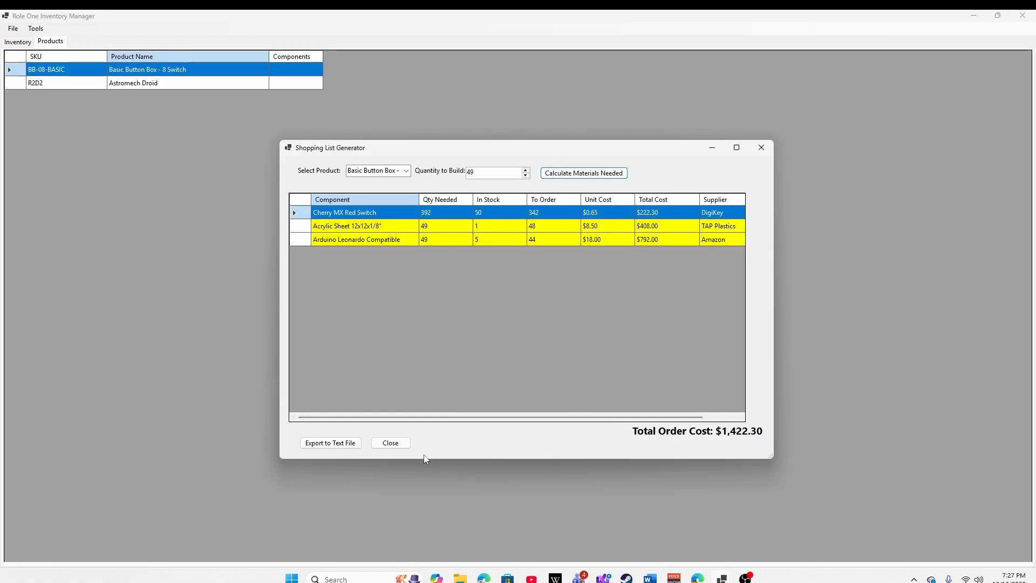
- Export the shopping list as a text file to Documents under the suggested file name and close the generator
{"action": "left_click", "coordinate": [328, 447]}
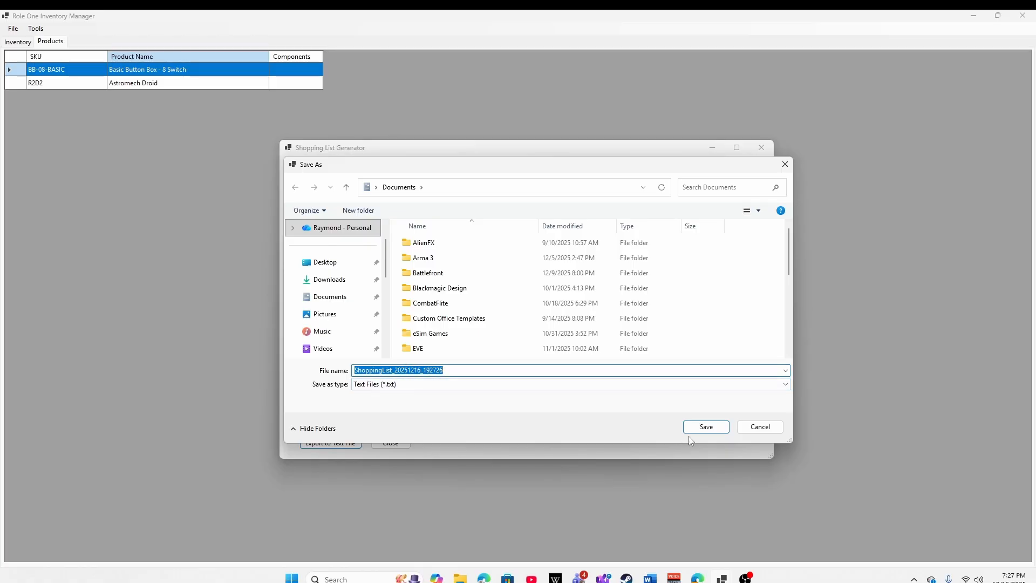
{"action": "left_click", "coordinate": [706, 426]}
{"action": "left_click", "coordinate": [598, 347]}
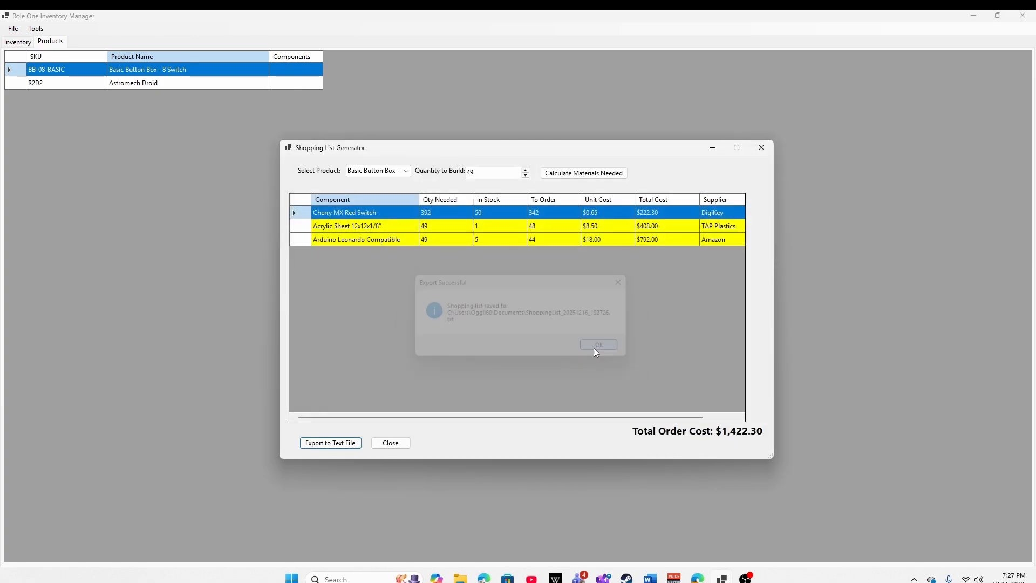
{"action": "left_click", "coordinate": [761, 147]}
{"action": "left_click", "coordinate": [17, 42]}
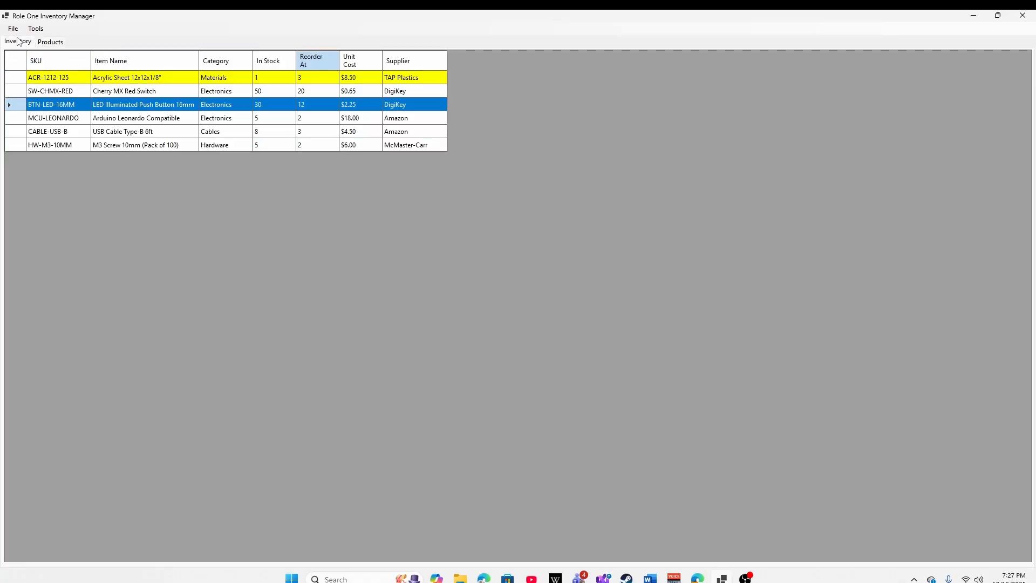
{"action": "left_click", "coordinate": [35, 28]}
{"action": "left_click", "coordinate": [34, 30]}
{"action": "left_click", "coordinate": [49, 42]}
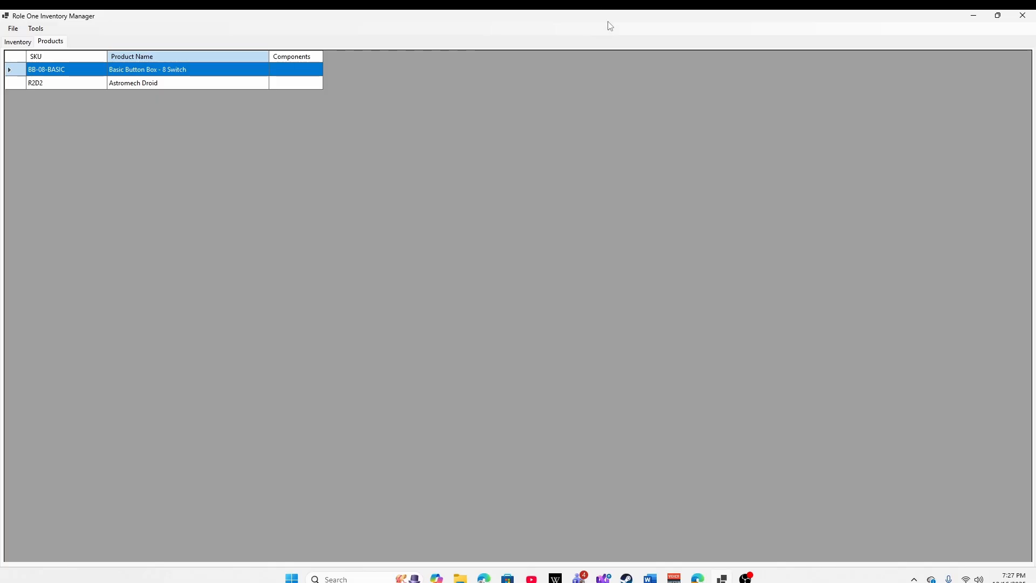
- Restore the maximized window to its smaller size and start a new inventory item with SKU asdfl and name Random Switch
{"action": "left_click", "coordinate": [998, 15]}
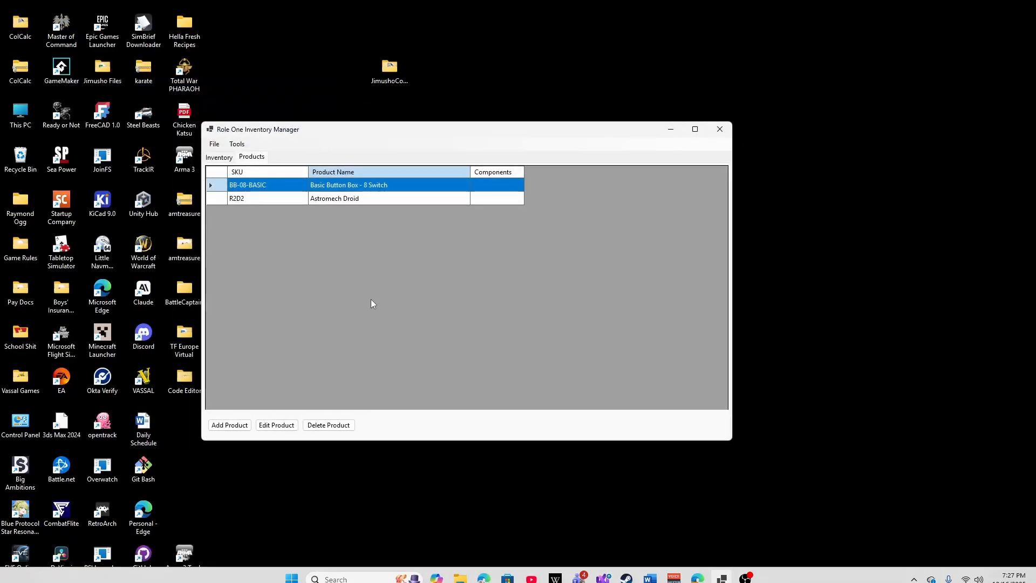
{"action": "left_click", "coordinate": [229, 159]}
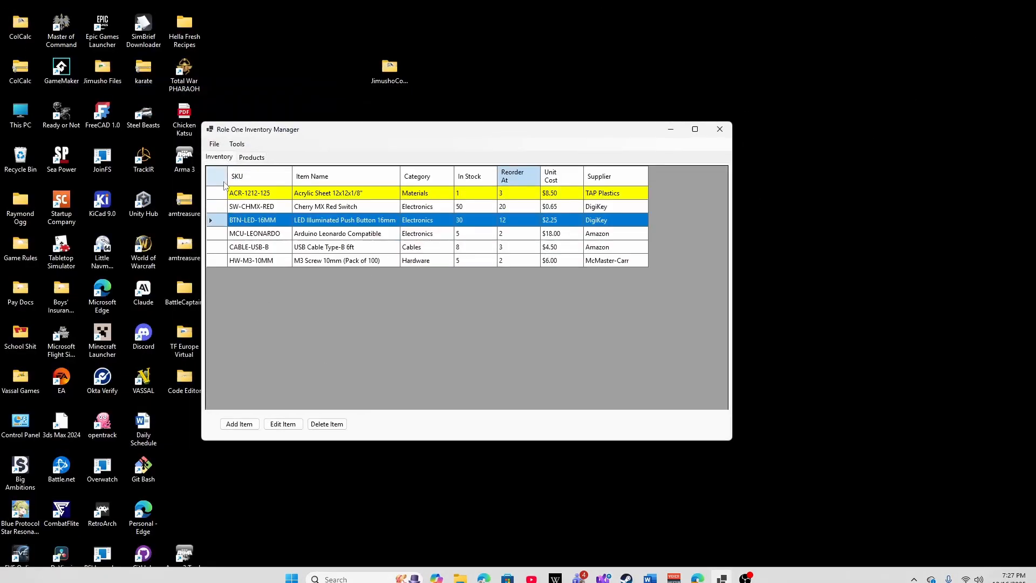
{"action": "left_click", "coordinate": [239, 423]}
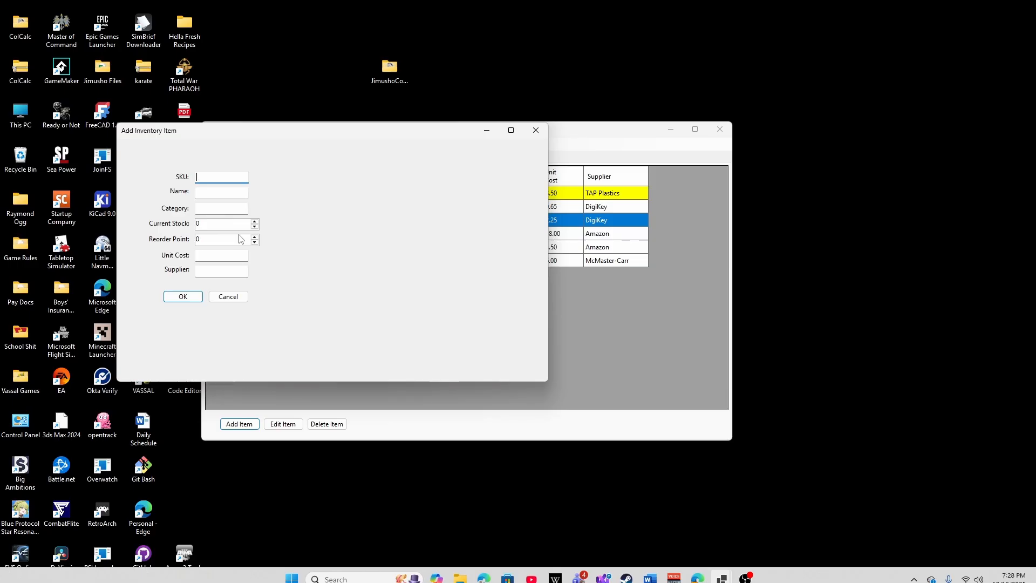
{"action": "type", "text": "asdfl;j"}
{"action": "key", "text": "Tab"}
{"action": "type", "text": "Random Switc"}
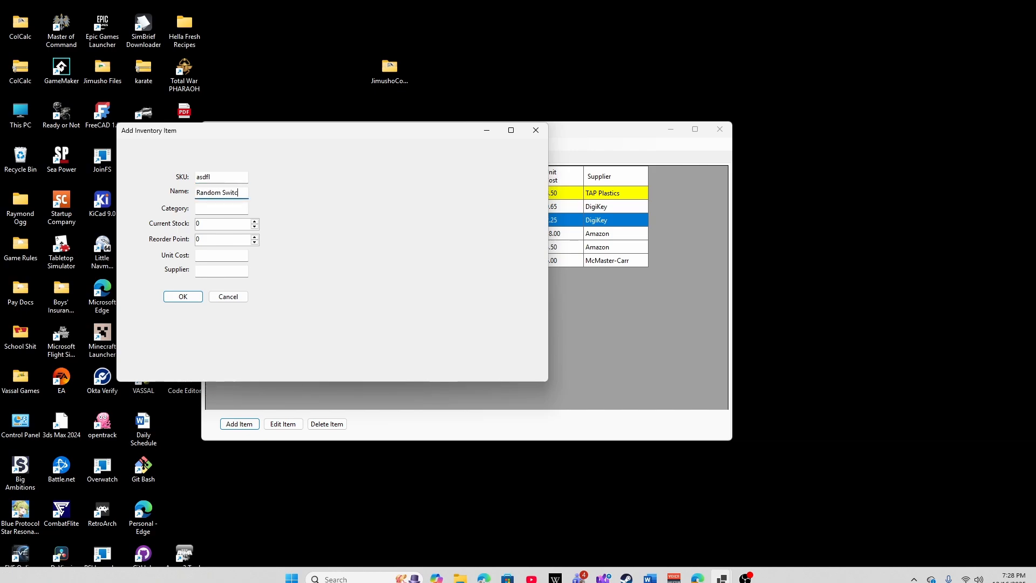
{"action": "type", "text": "h"}
{"action": "key", "text": "Tab"}
- Set the new item's category to Swtiches, with a current stock of 10 and a reorder point of 10
{"action": "type", "text": "Swtiches"}
{"action": "key", "text": "Tab"}
{"action": "type", "text": "1"}
{"action": "key", "text": "Tab"}
{"action": "type", "text": "1"}
{"action": "key", "text": "Tab"}
- Enter a unit cost of .25 and the supplier Mauser Electronics for the new item, and save it to the inventory
{"action": "type", "text": "."}
{"action": "key", "text": "Tab"}
{"action": "type", "text": "Mauser"}
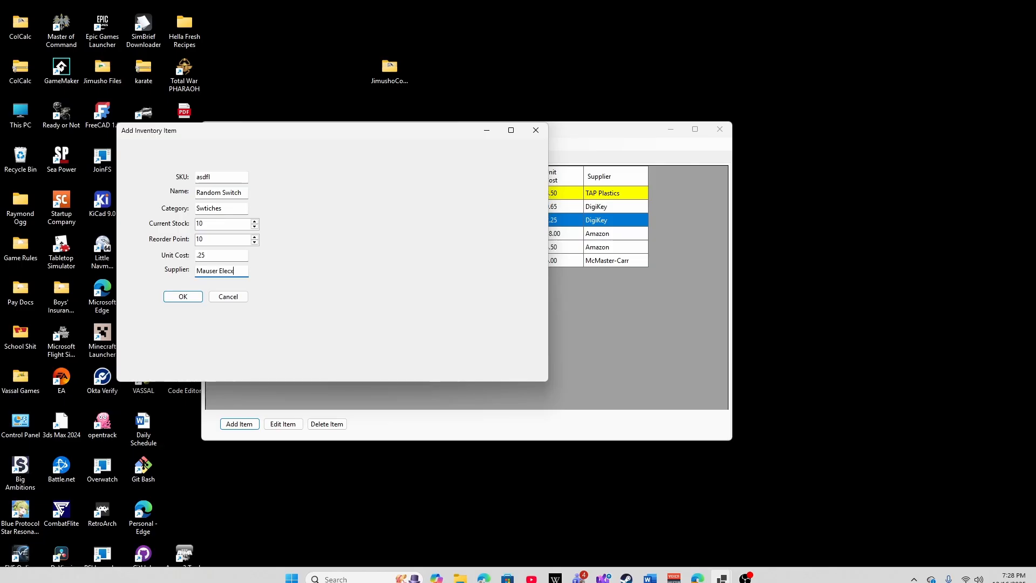
{"action": "type", "text": " Electronics"}
{"action": "left_click", "coordinate": [182, 297]}
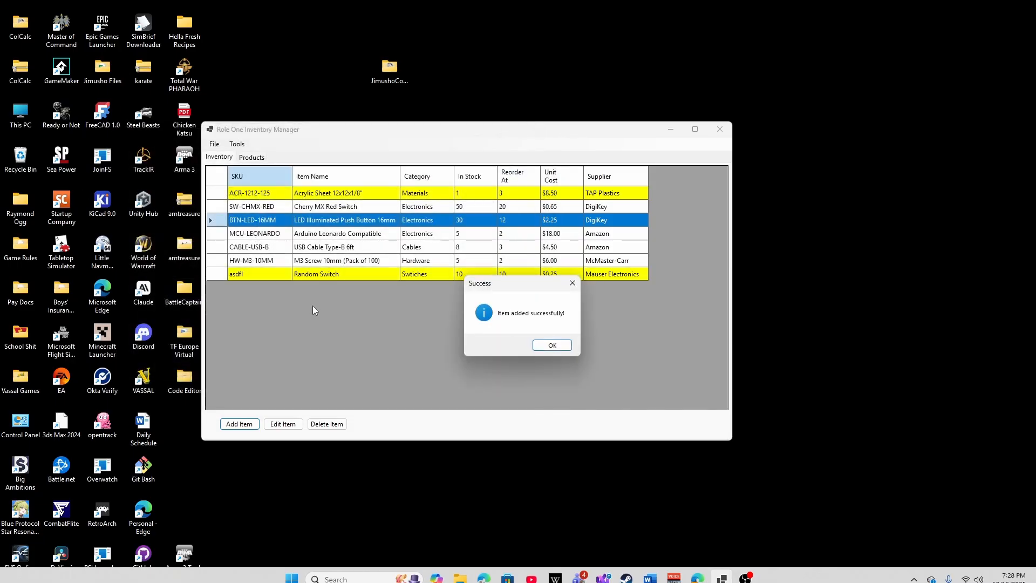
{"action": "left_click", "coordinate": [561, 347]}
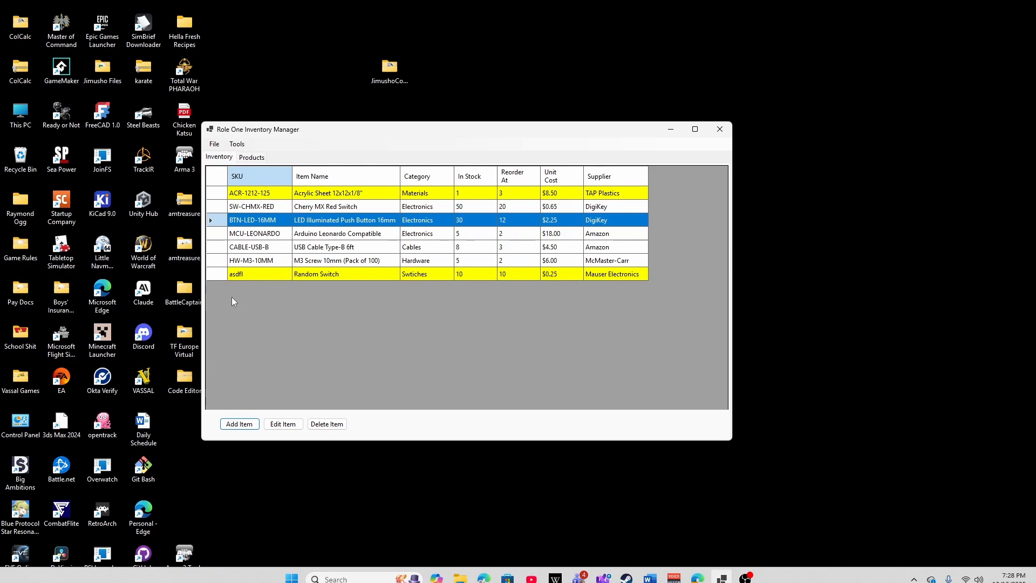
- Add the Random Switch to the Astromech Droid's bill of materials, once with quantity 1 and again with quantity 13
{"action": "left_click", "coordinate": [256, 159]}
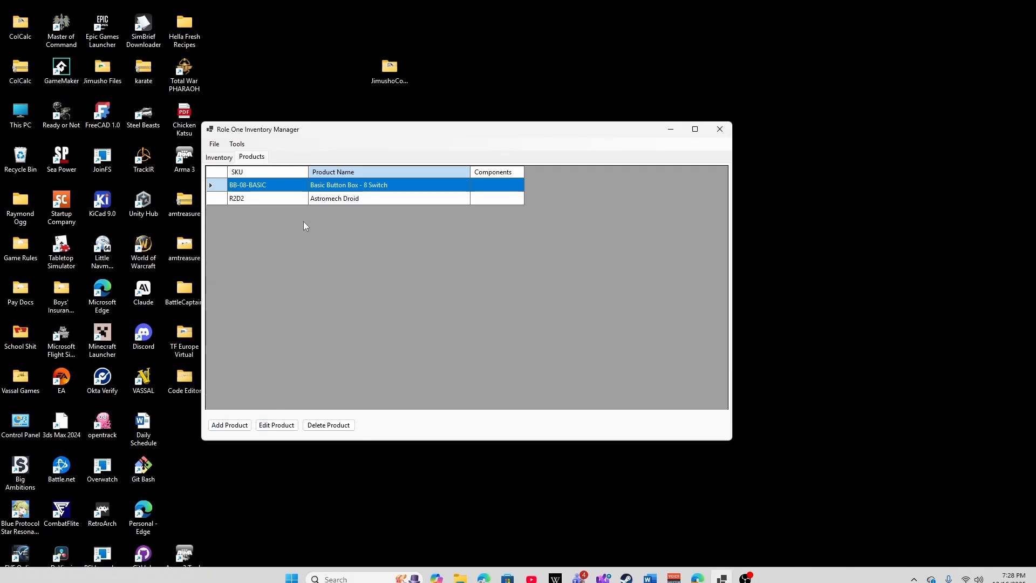
{"action": "left_click", "coordinate": [356, 199]}
{"action": "left_click", "coordinate": [277, 425]}
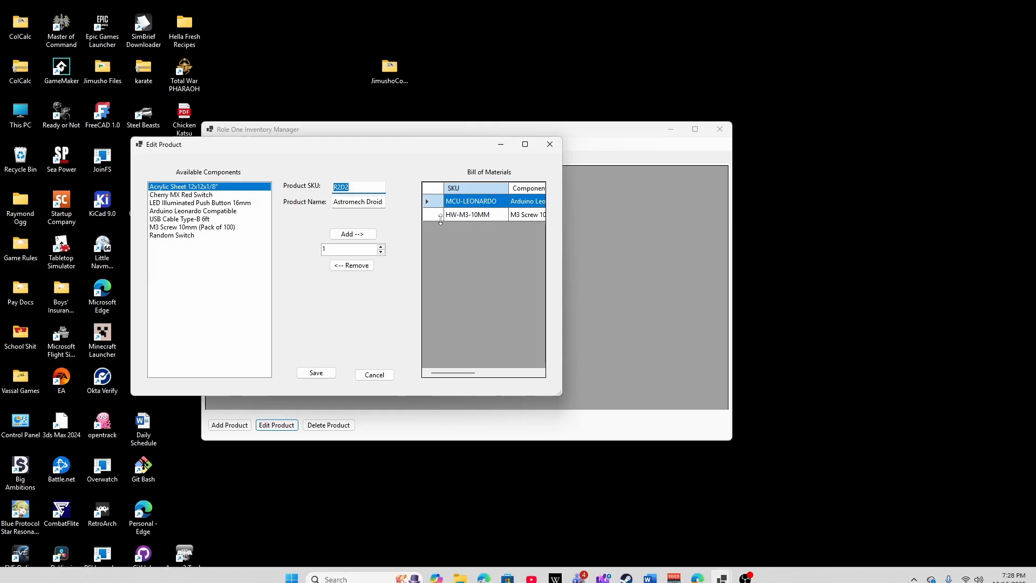
{"action": "left_click", "coordinate": [185, 236]}
{"action": "left_click", "coordinate": [352, 234]}
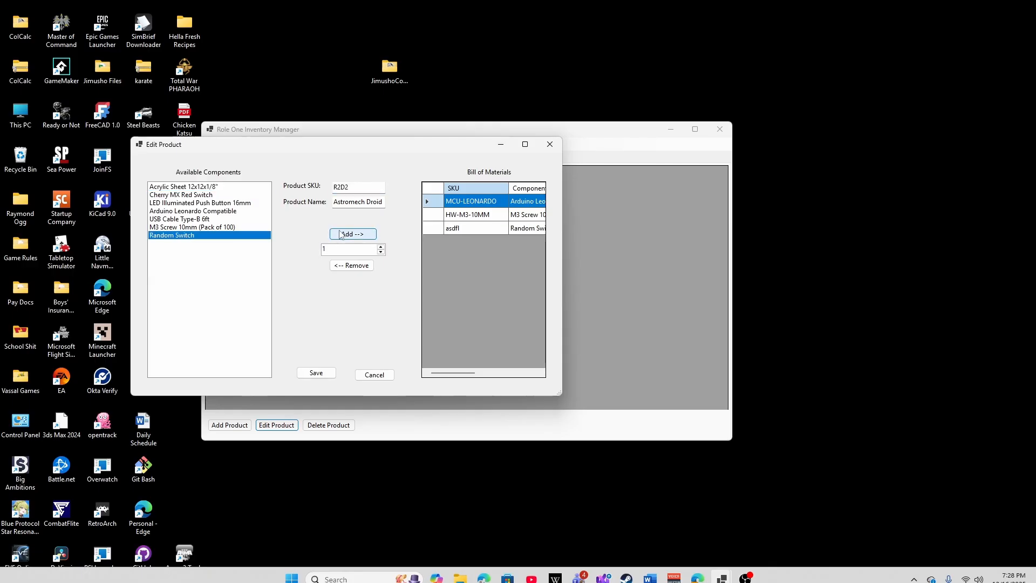
{"action": "left_click", "coordinate": [353, 233]}
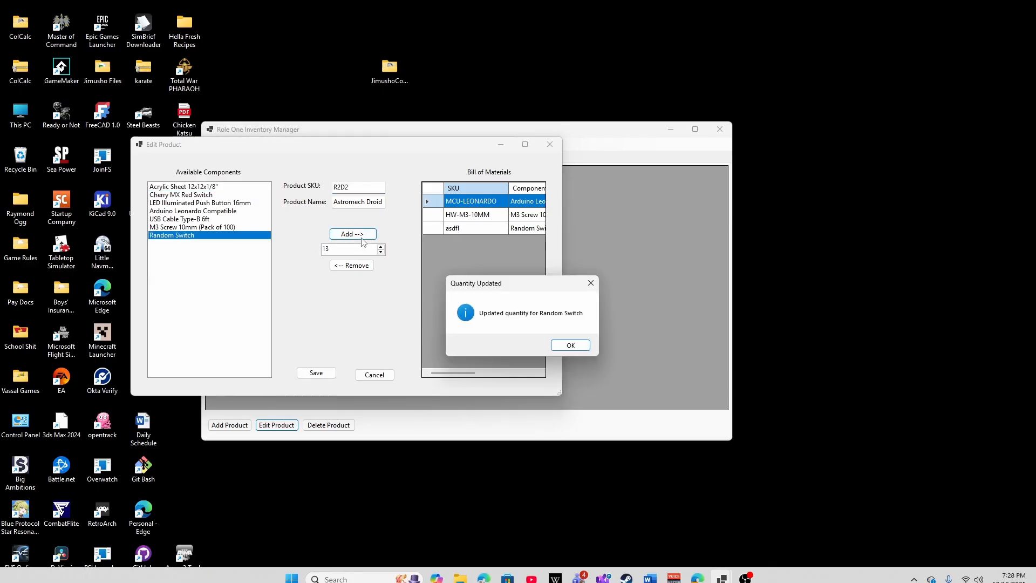
{"action": "left_click", "coordinate": [581, 349]}
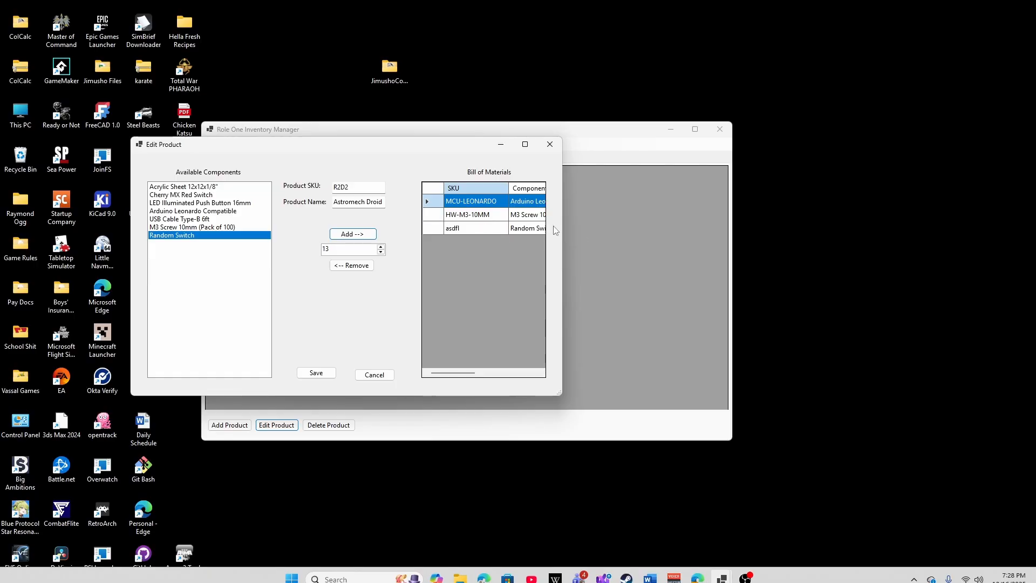
- Widen the Edit Product window slightly and save the changes to the Astromech Droid
{"action": "mouse_move", "coordinate": [561, 236]}
{"action": "left_mouse_down"}
{"action": "mouse_move", "coordinate": [605, 233]}
{"action": "mouse_move", "coordinate": [576, 232]}
{"action": "left_mouse_up"}
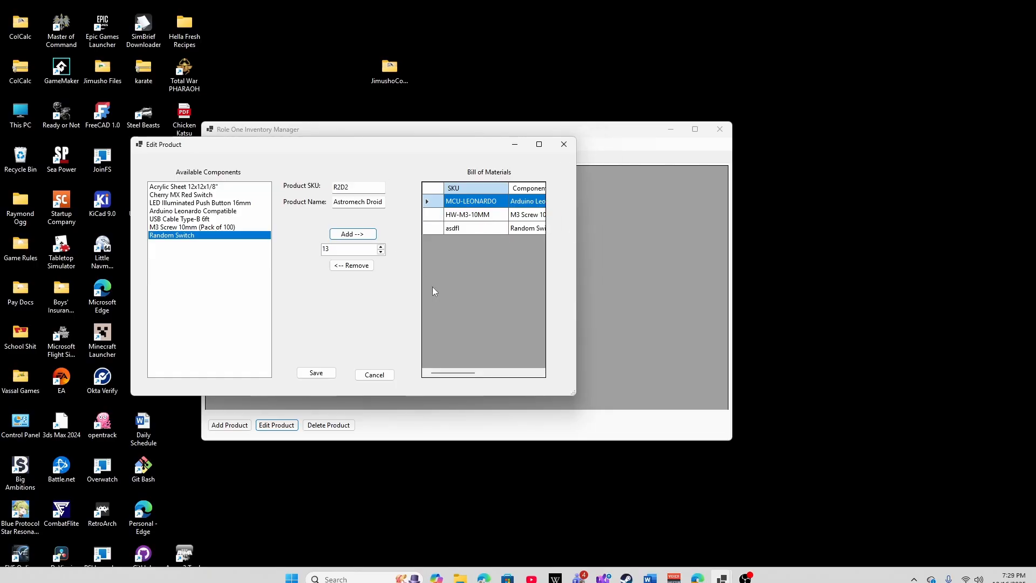
{"action": "mouse_move", "coordinate": [463, 372]}
{"action": "left_mouse_down"}
{"action": "mouse_move", "coordinate": [526, 379]}
{"action": "mouse_move", "coordinate": [460, 380]}
{"action": "left_mouse_up"}
{"action": "left_click", "coordinate": [316, 372]}
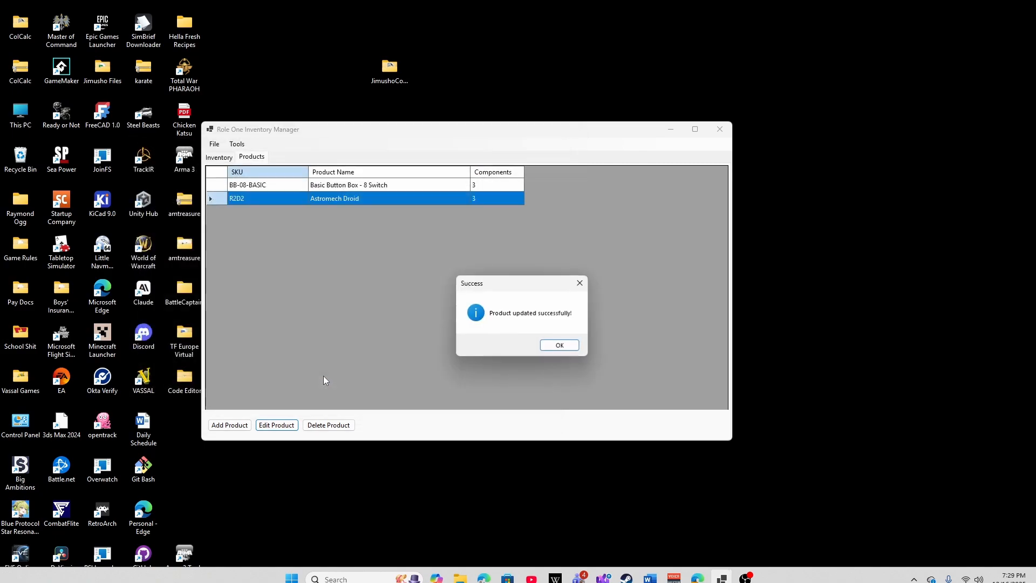
{"action": "left_click", "coordinate": [555, 345]}
- Start a new product with SKU ABC123 and name C3PO, and add one Cherry MX Red Switch to its bill of materials
{"action": "left_click", "coordinate": [229, 425]}
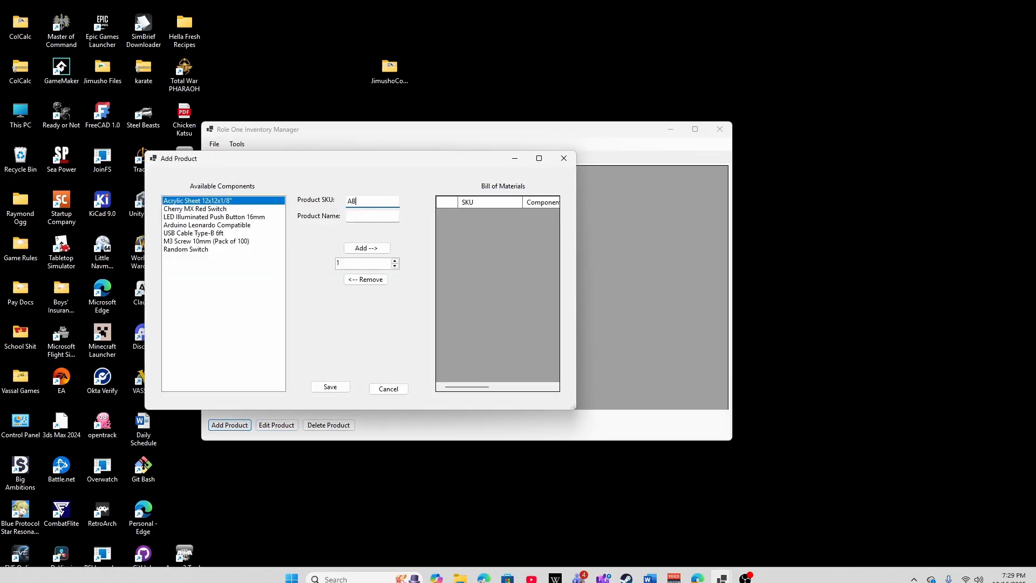
{"action": "key", "text": "Tab"}
{"action": "left_click", "coordinate": [202, 210]}
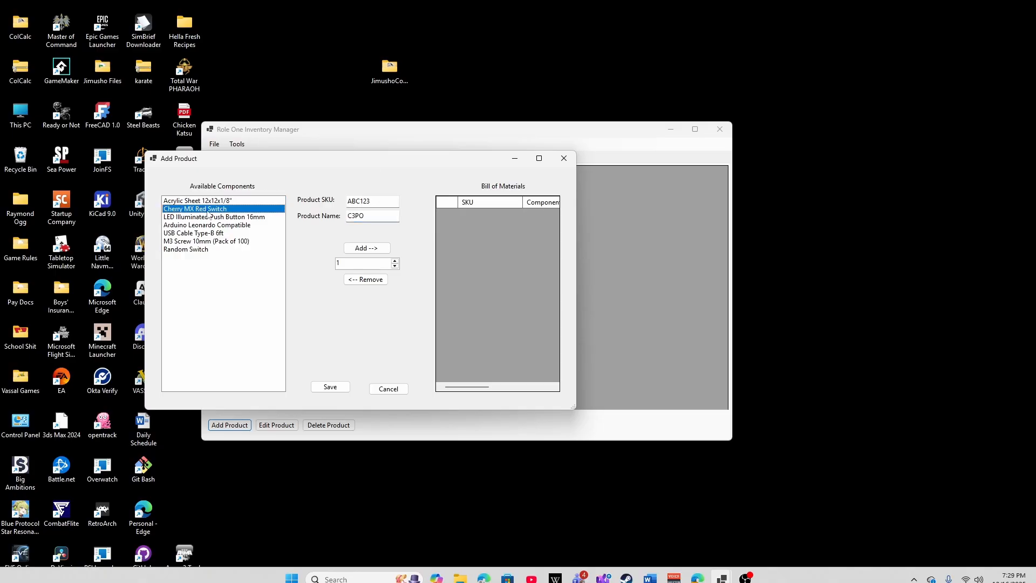
{"action": "left_click", "coordinate": [380, 248]}
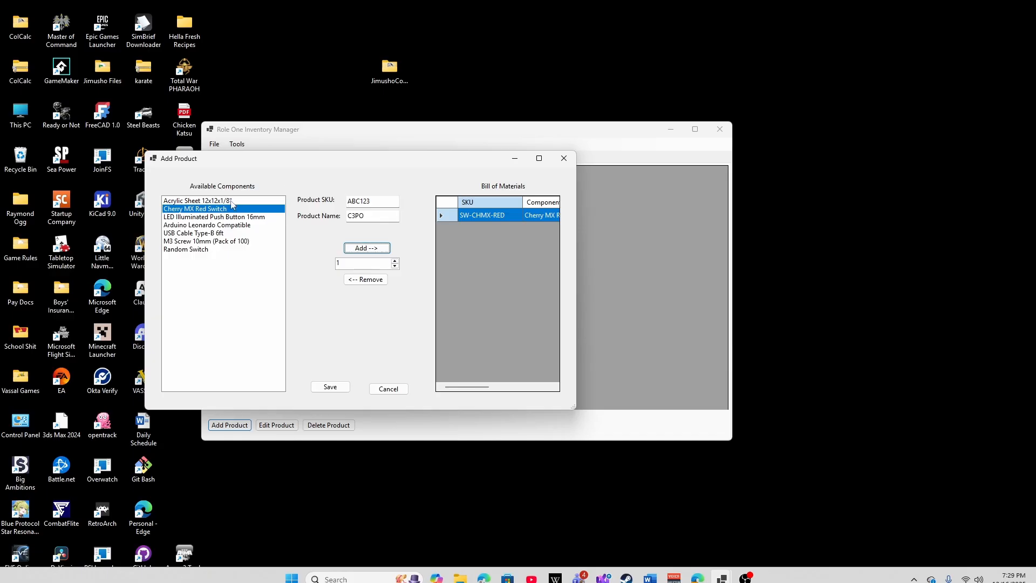
- Add the LED Illuminated Push Button 16mm and M3 Screw 10mm (Pack of 100) to C3PO's bill of materials and save the product
{"action": "left_click", "coordinate": [227, 217]}
{"action": "left_click", "coordinate": [366, 248]}
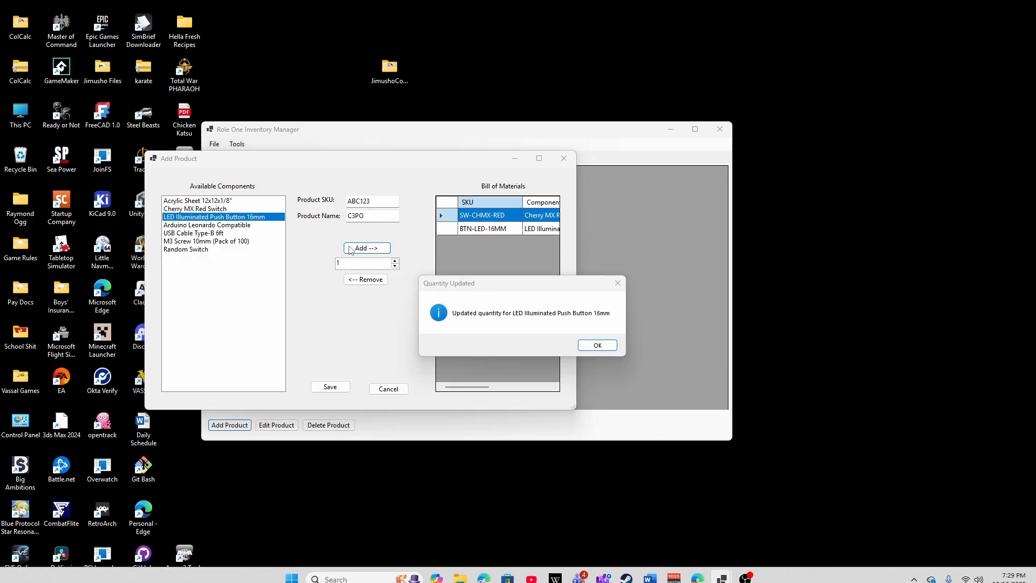
{"action": "left_click", "coordinate": [591, 345]}
{"action": "left_click", "coordinate": [203, 249]}
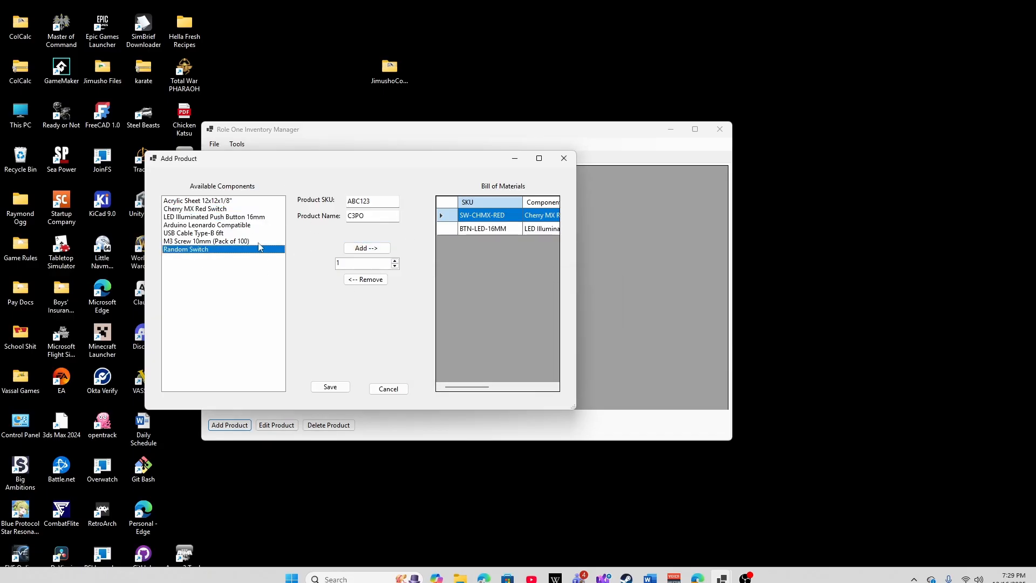
{"action": "left_click", "coordinate": [231, 241]}
{"action": "left_click", "coordinate": [369, 248]}
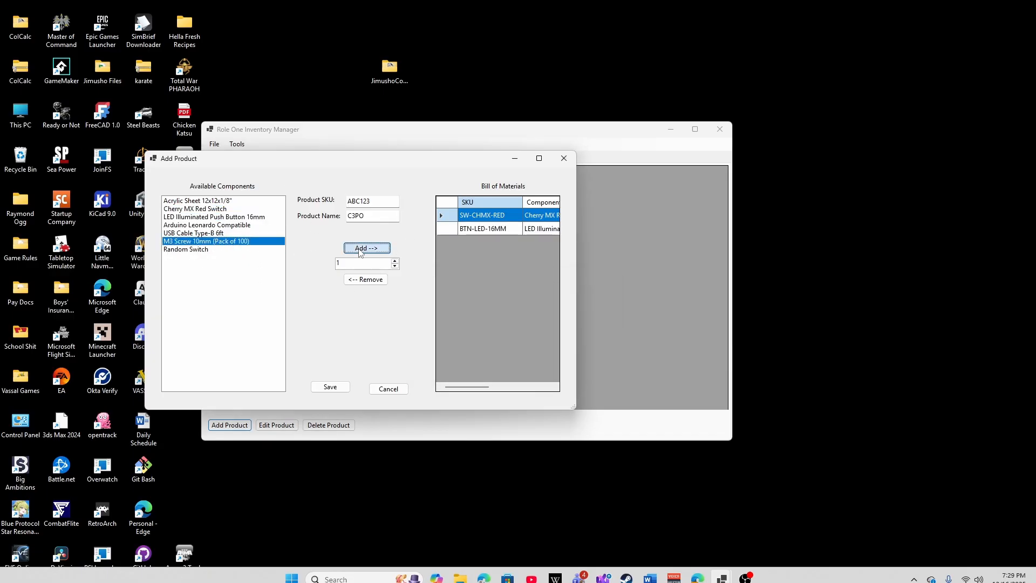
{"action": "left_click", "coordinate": [339, 387]}
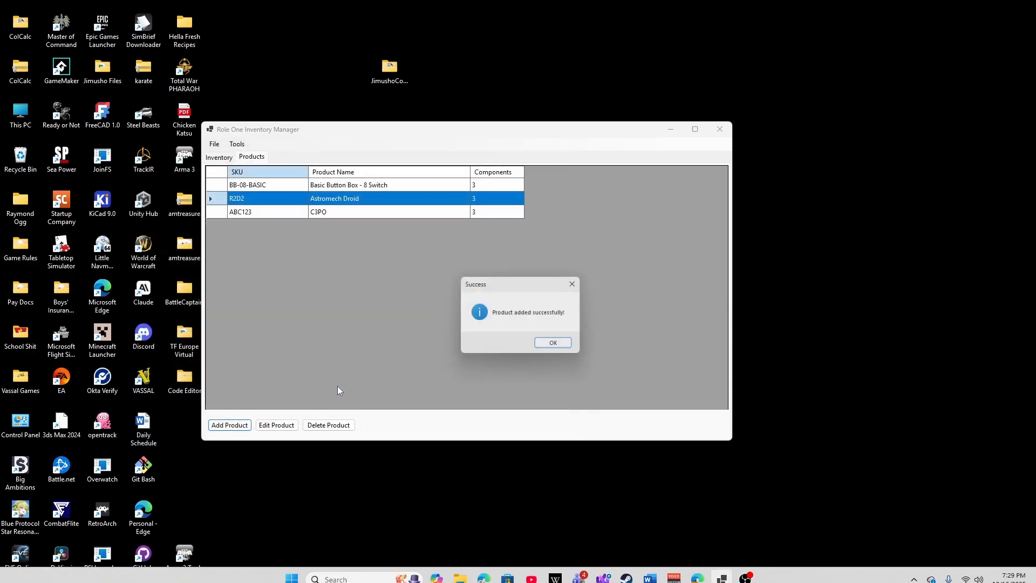
{"action": "left_click", "coordinate": [561, 351]}
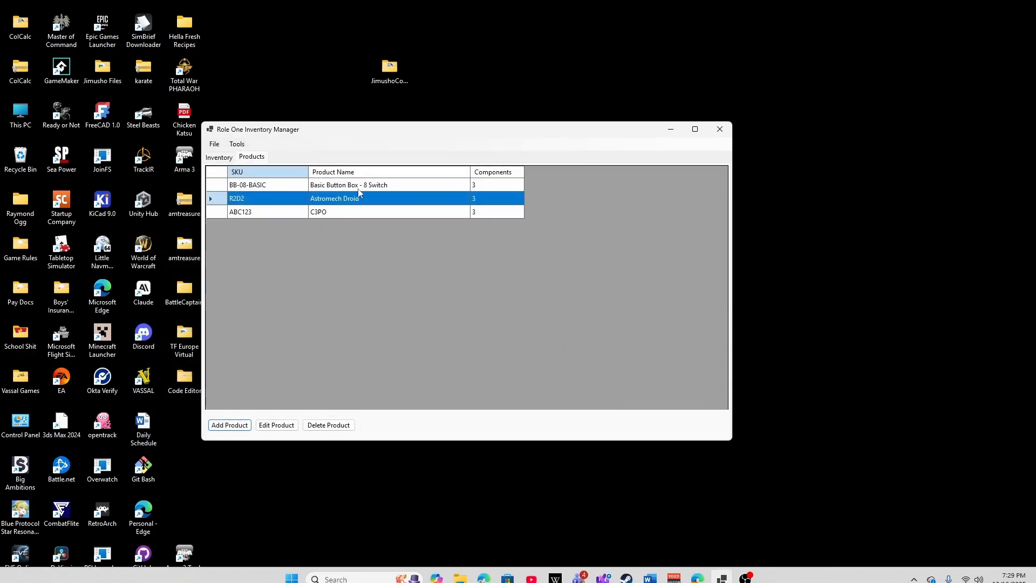
{"action": "left_click", "coordinate": [225, 160]}
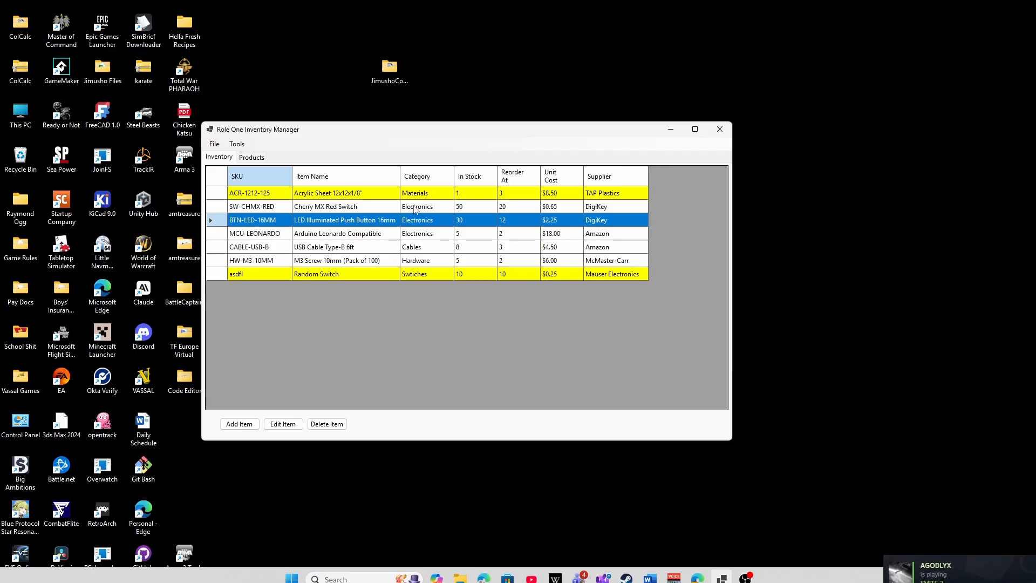
{"action": "left_click", "coordinate": [254, 158]}
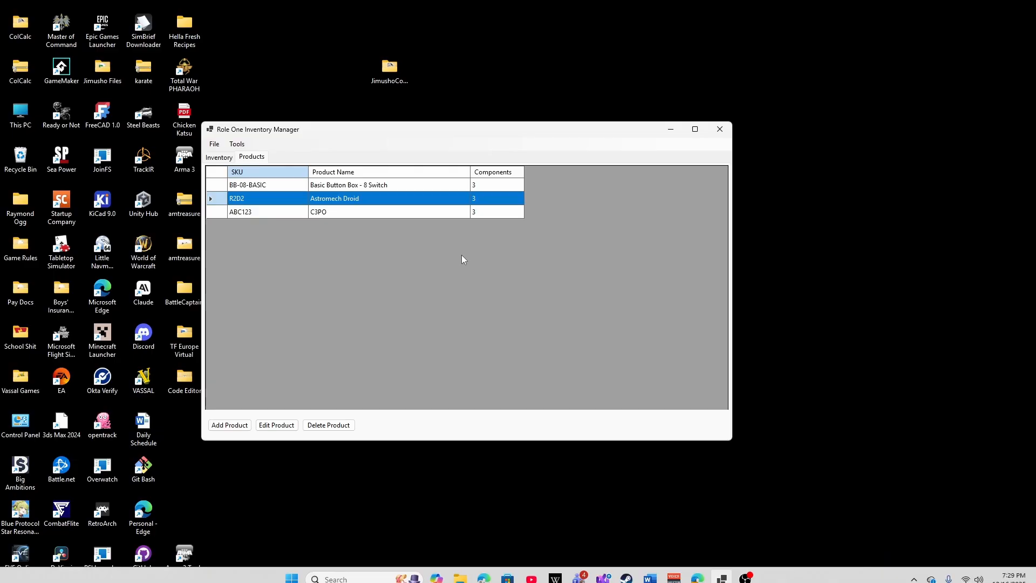
- Open the Shopping List Generator from the inventory view and calculate the materials needed to build 13 Astromech Droids
{"action": "left_click", "coordinate": [227, 156]}
{"action": "left_click", "coordinate": [236, 144]}
{"action": "left_click", "coordinate": [272, 155]}
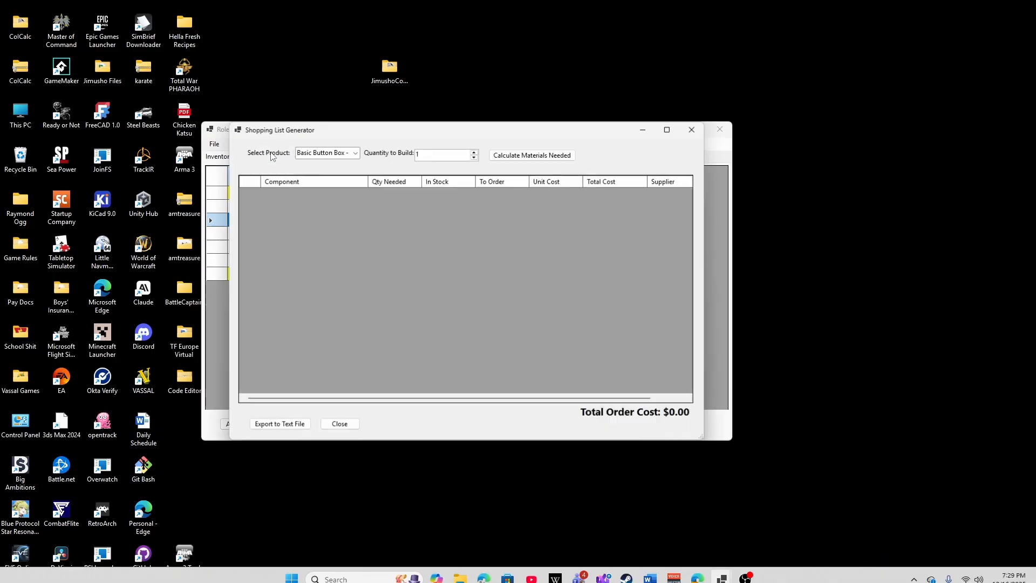
{"action": "left_click", "coordinate": [346, 152]}
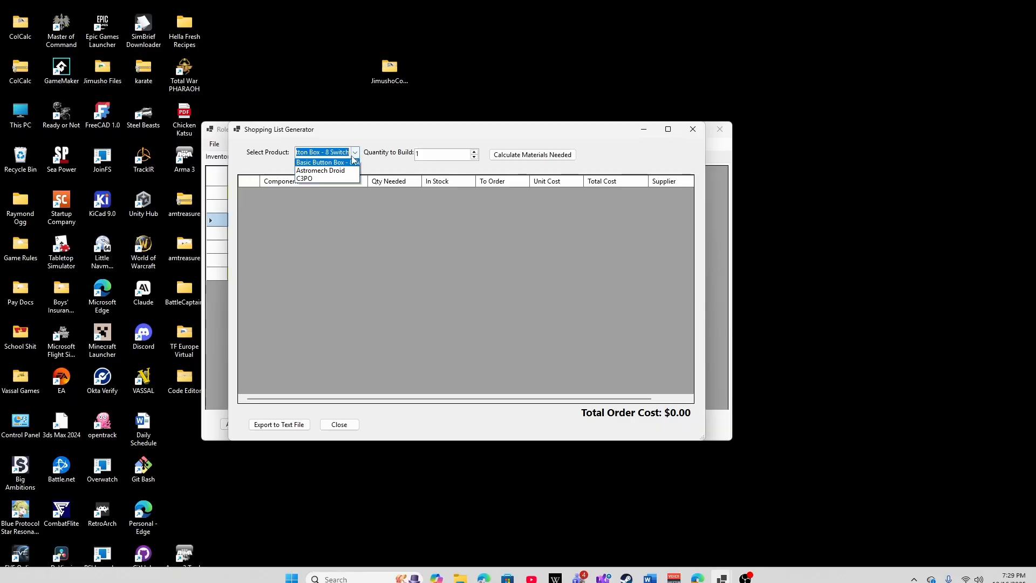
{"action": "left_click", "coordinate": [324, 160]}
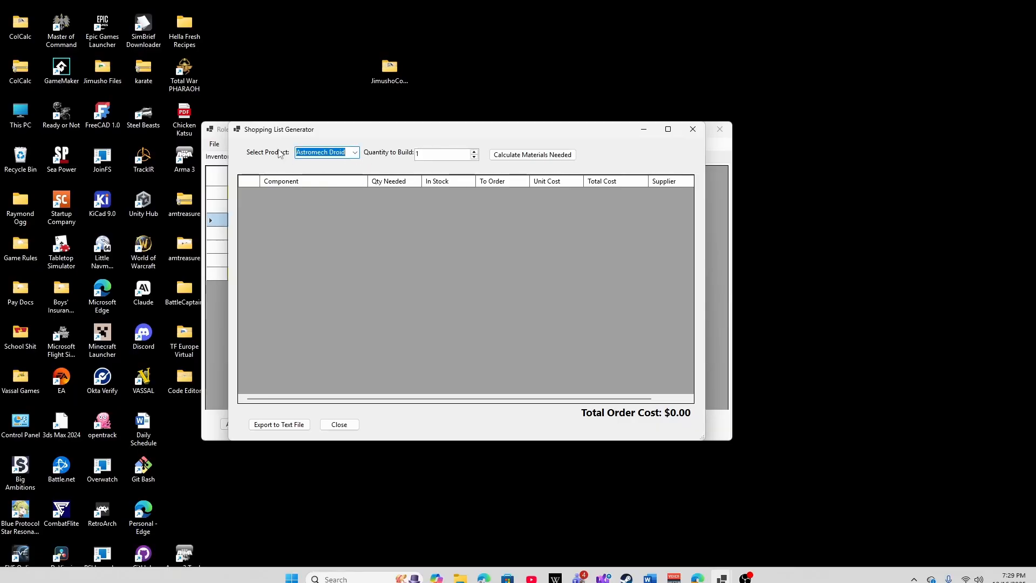
{"action": "left_click", "coordinate": [437, 153]}
{"action": "type", "text": "3"}
{"action": "left_click", "coordinate": [533, 155]}
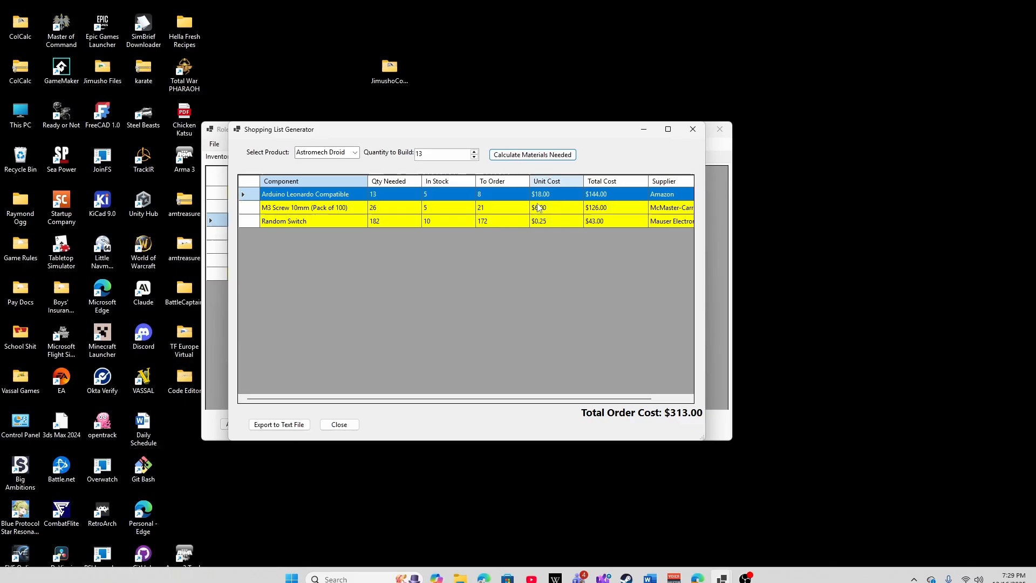
- Select the Random Switch row and export the shopping list to a text file in Documents under the suggested file name
{"action": "left_click", "coordinate": [301, 222]}
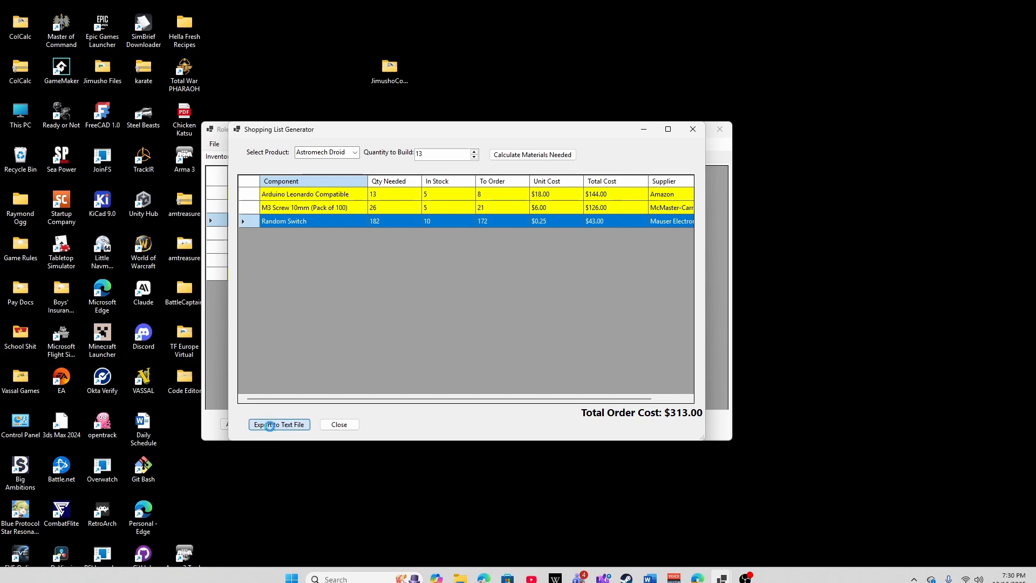
{"action": "left_click", "coordinate": [271, 424]}
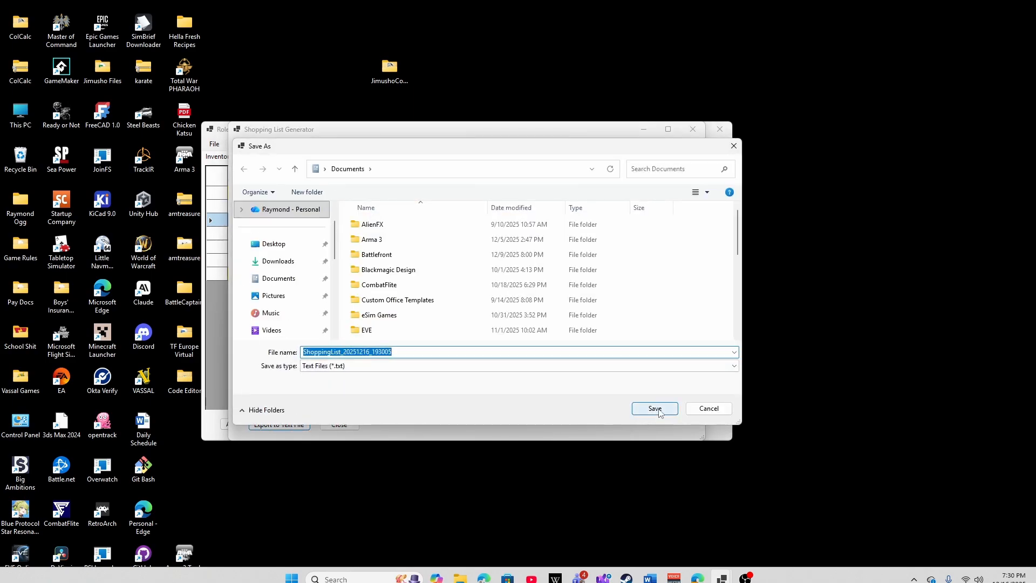
{"action": "left_click", "coordinate": [658, 409]}
{"action": "left_click", "coordinate": [596, 349]}
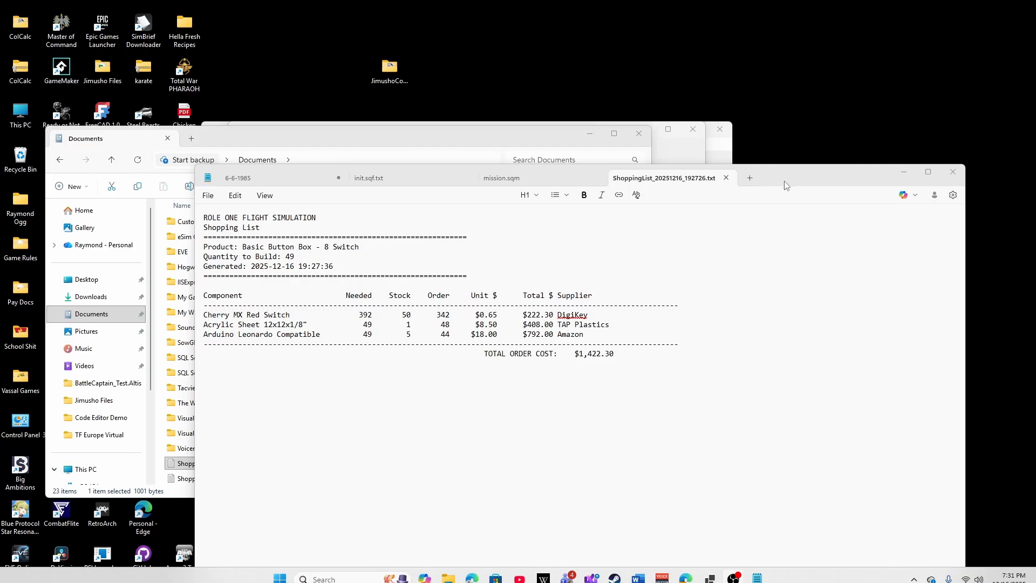
- Examine the exported ShoppingList_20251216_192726.txt, highlighting the company heading, the generation timestamp and the total order cost
{"action": "left_click_drag", "start_coordinate": [785, 177], "coordinate": [758, 160]}
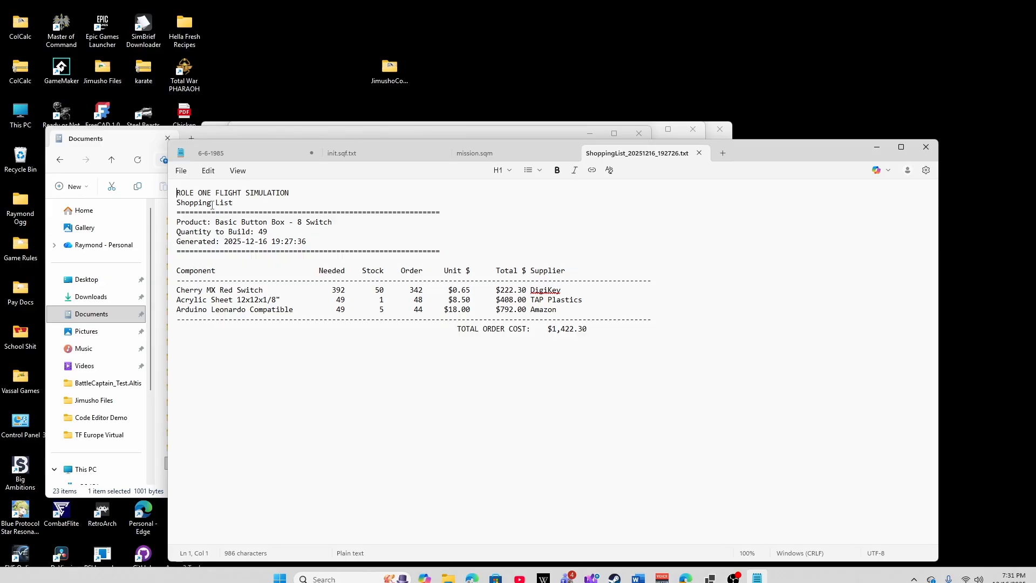
{"action": "left_click_drag", "start_coordinate": [303, 184], "coordinate": [187, 179]}
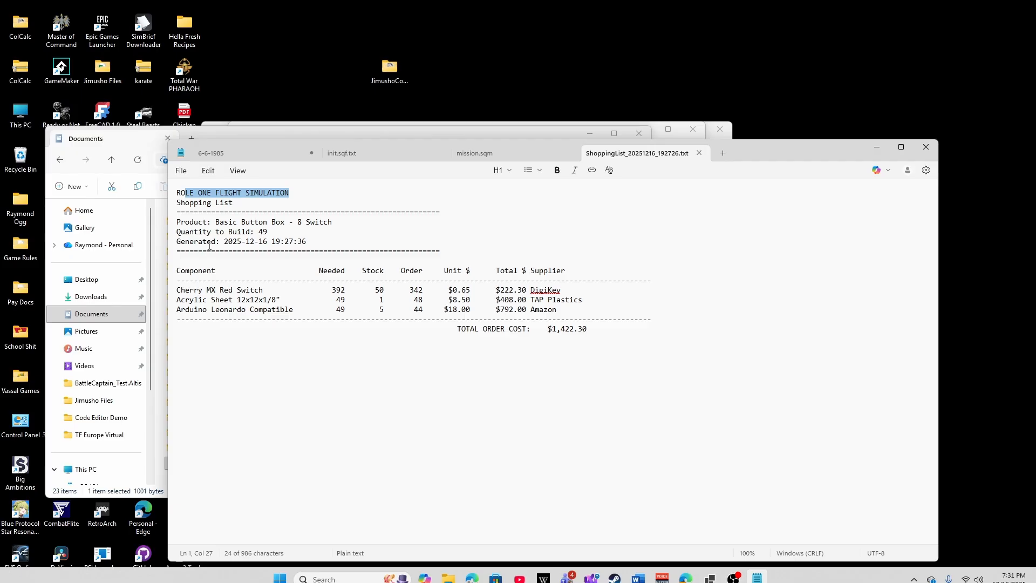
{"action": "left_click_drag", "start_coordinate": [222, 244], "coordinate": [310, 243]}
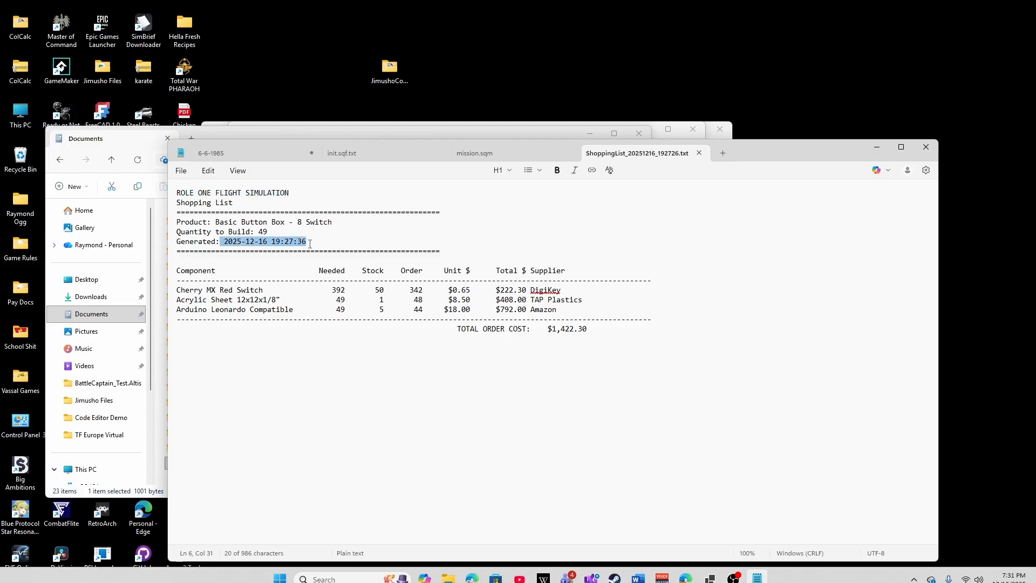
{"action": "left_click", "coordinate": [404, 416]}
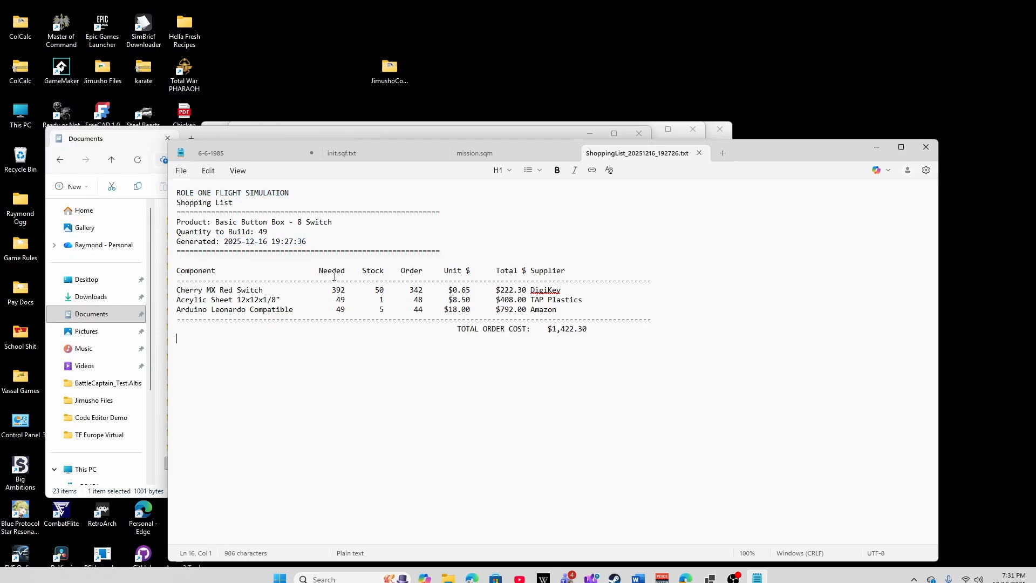
{"action": "left_click_drag", "start_coordinate": [413, 309], "coordinate": [492, 359]}
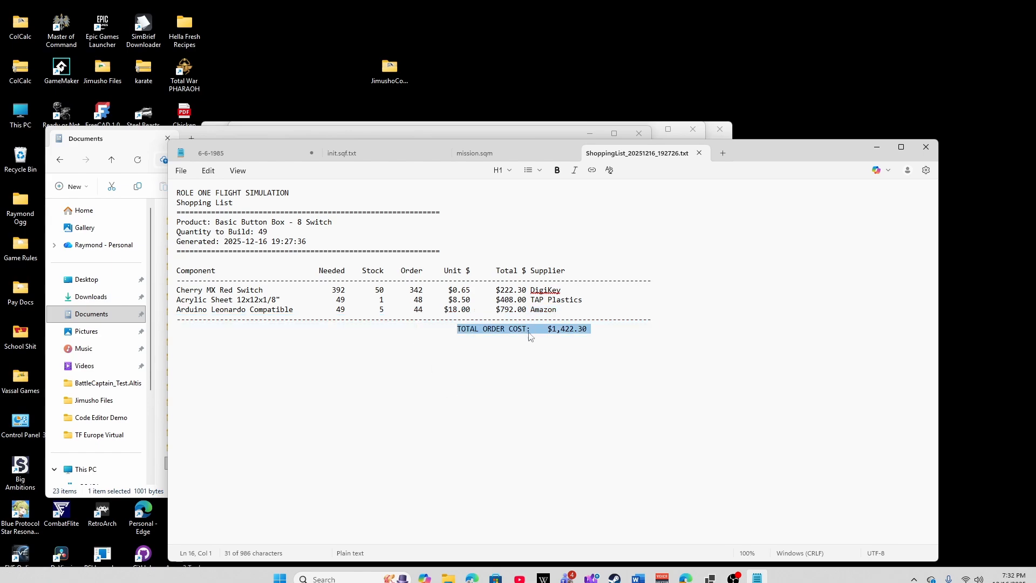
{"action": "left_click_drag", "start_coordinate": [531, 329], "coordinate": [532, 365]}
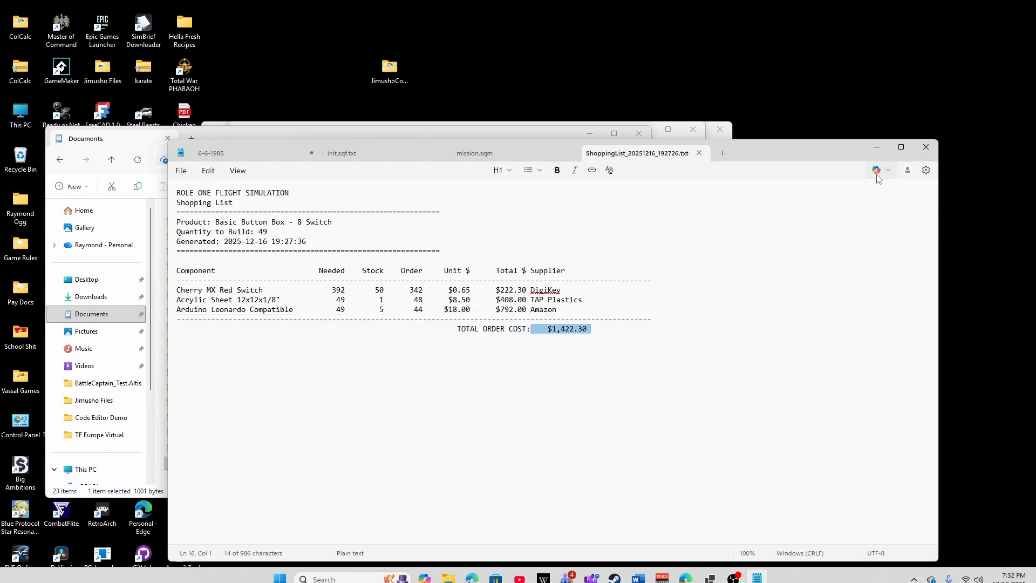